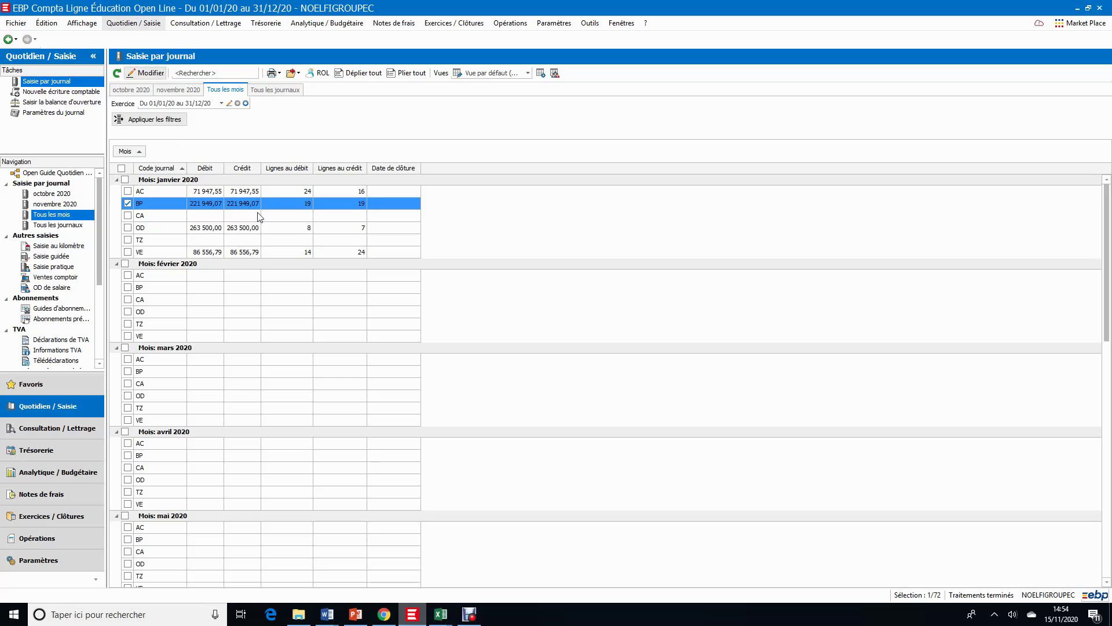
Step: Create a bank reconciliation for the main bank account dated 31/01/2020, with a statement balance of 53586,48
{"action": "left_click", "coordinate": [141, 25]}
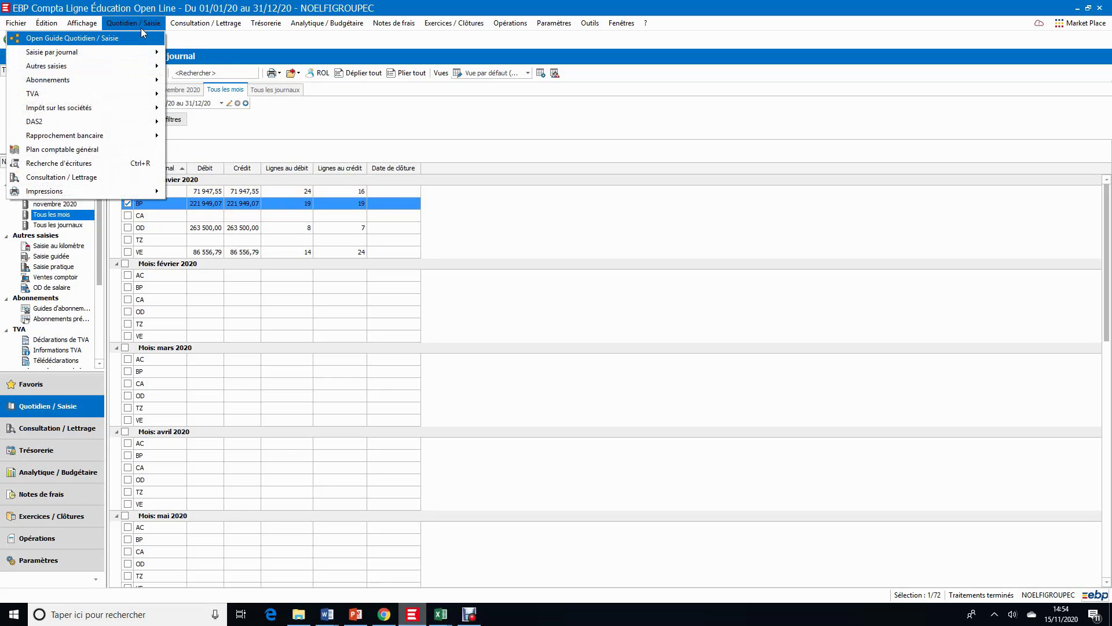
{"action": "mouse_move", "coordinate": [143, 138]}
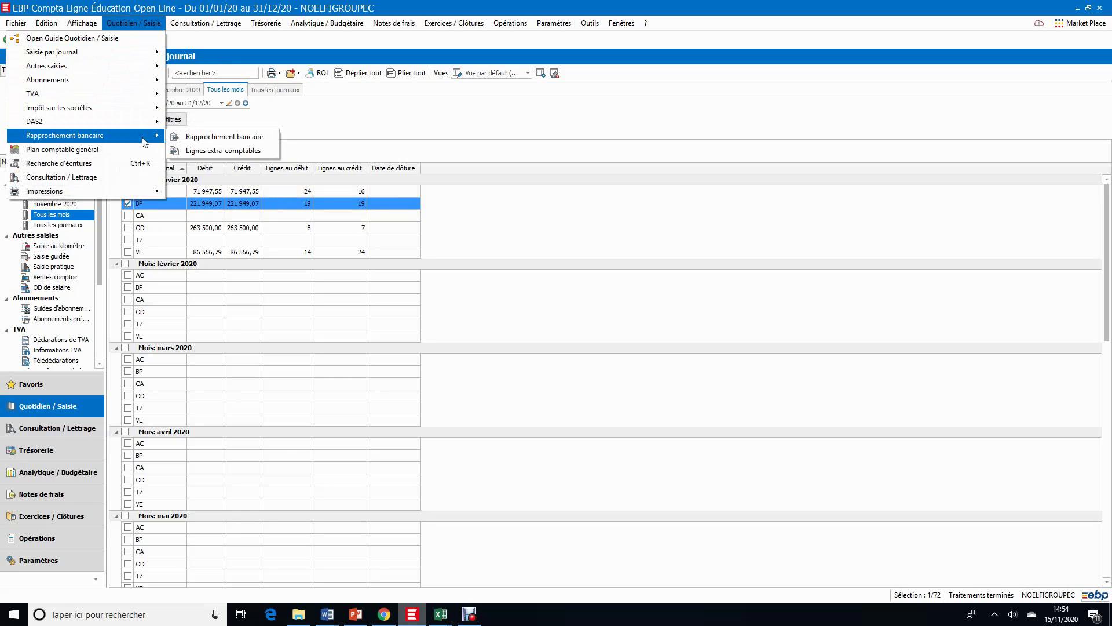
{"action": "left_click", "coordinate": [256, 139]}
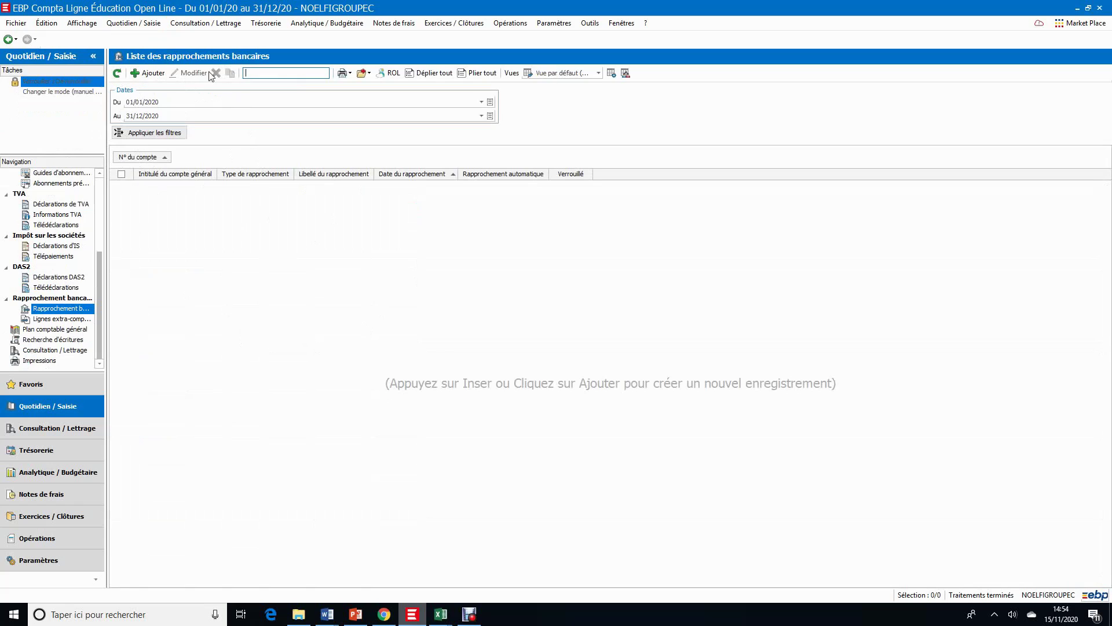
{"action": "left_click", "coordinate": [149, 77]}
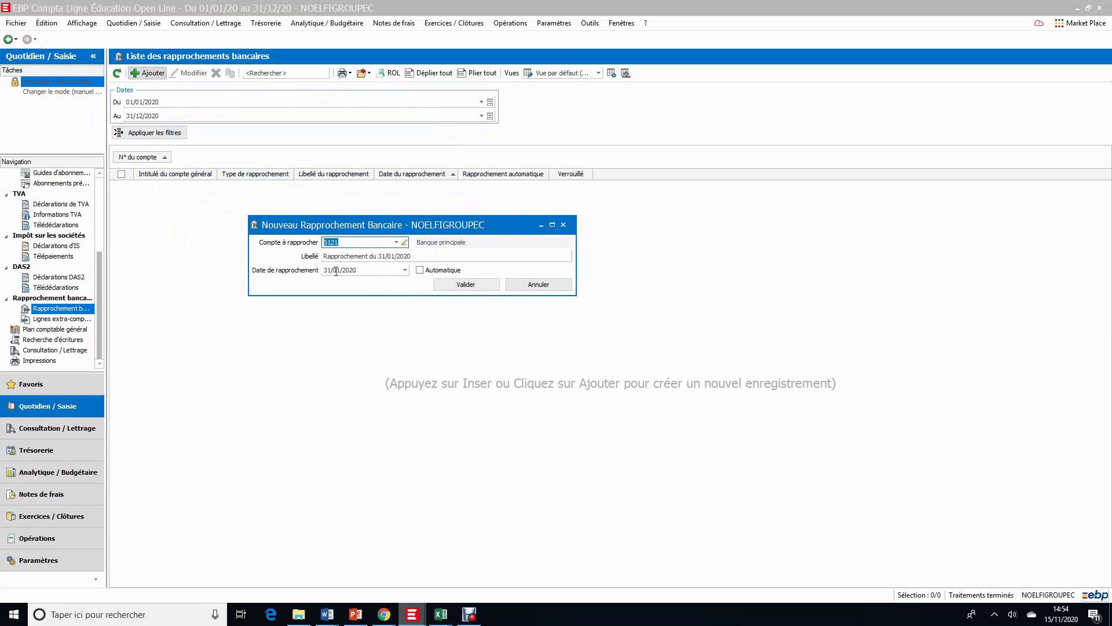
{"action": "left_click", "coordinate": [474, 283]}
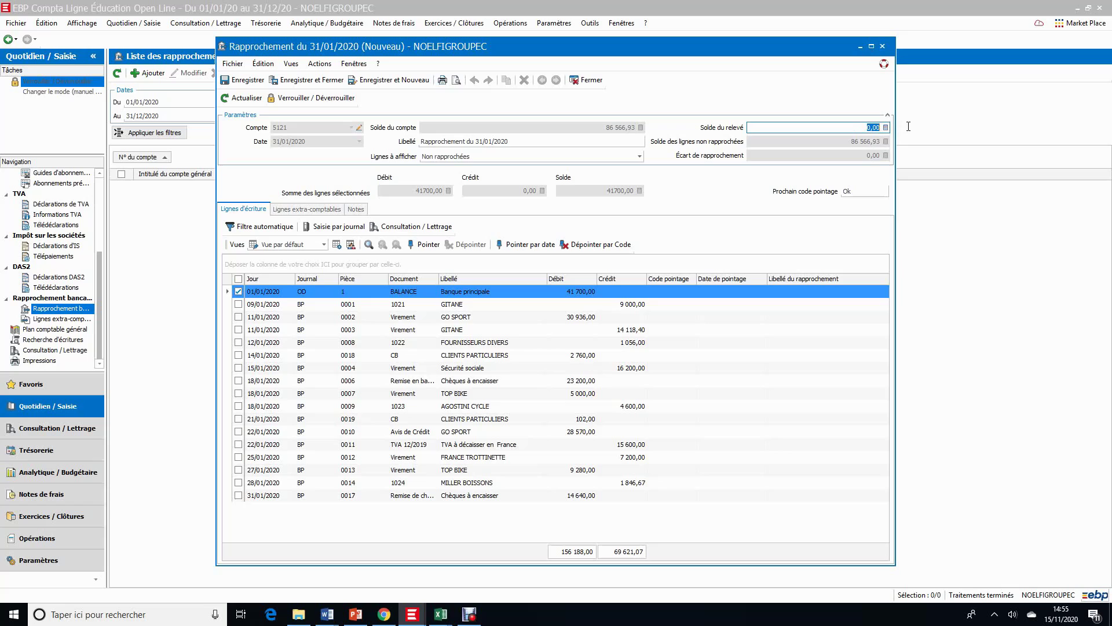
{"action": "type", "text": "53586,48"}
{"action": "left_click", "coordinate": [825, 128]}
Step: Open the Word document M1203 with the January bank statement and arrange it side by side with the reconciliation window
{"action": "left_click_drag", "start_coordinate": [713, 45], "coordinate": [863, 43]}
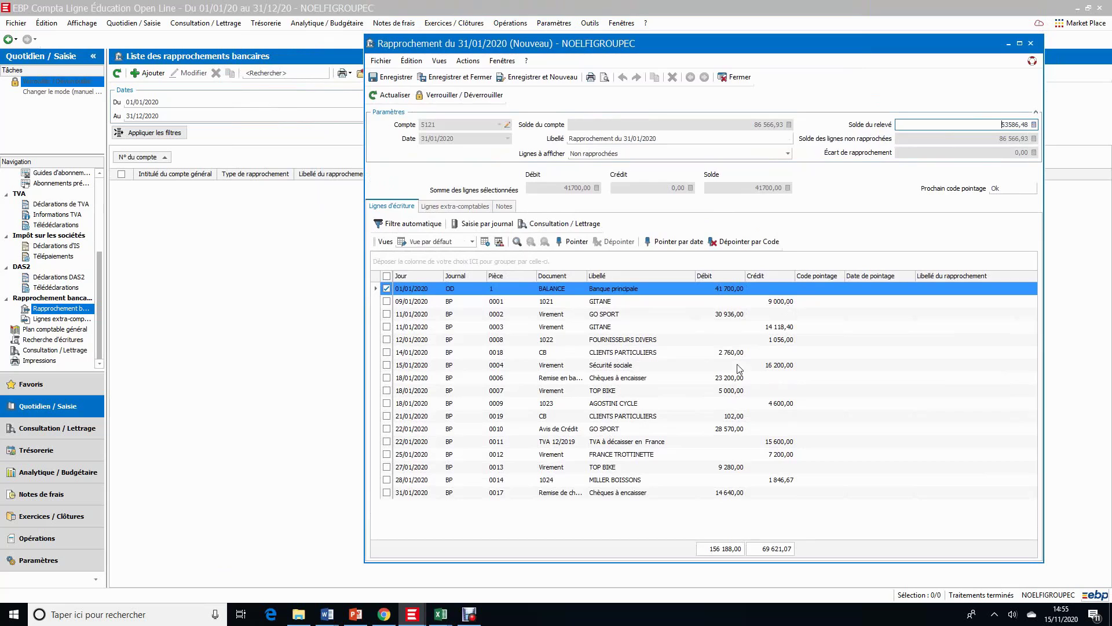
{"action": "mouse_move", "coordinate": [328, 617]}
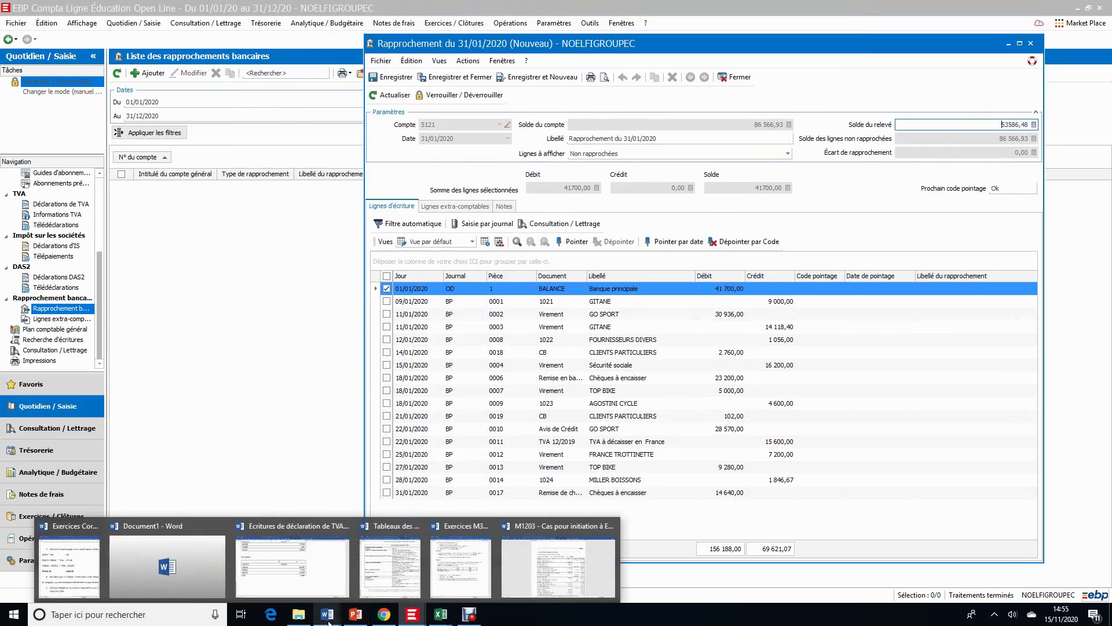
{"action": "left_click", "coordinate": [526, 564]}
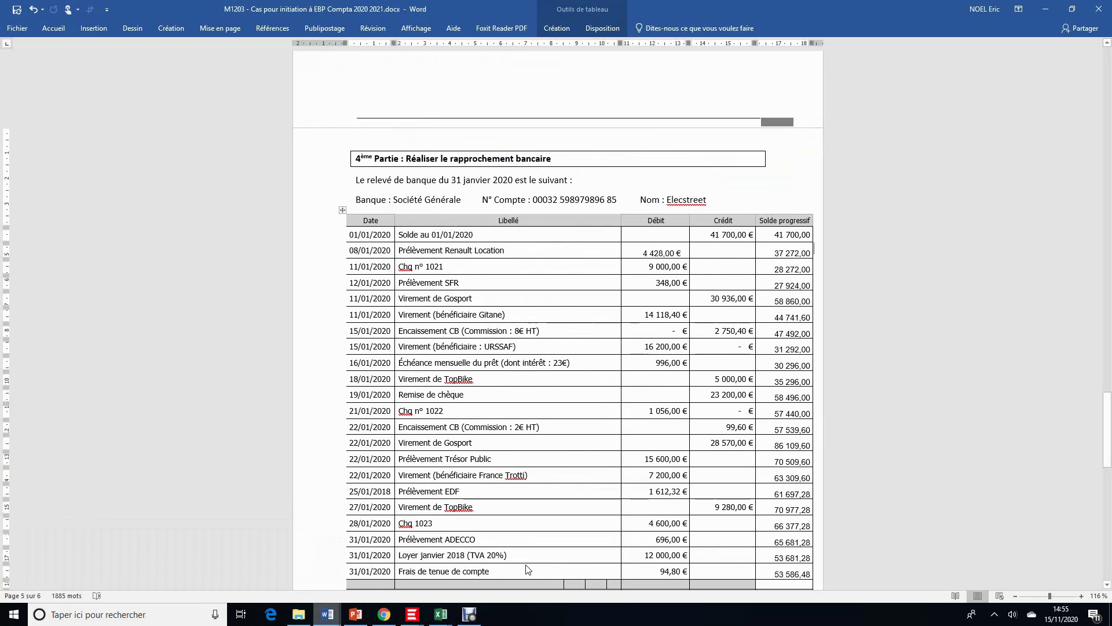
{"action": "left_click", "coordinate": [1071, 9]}
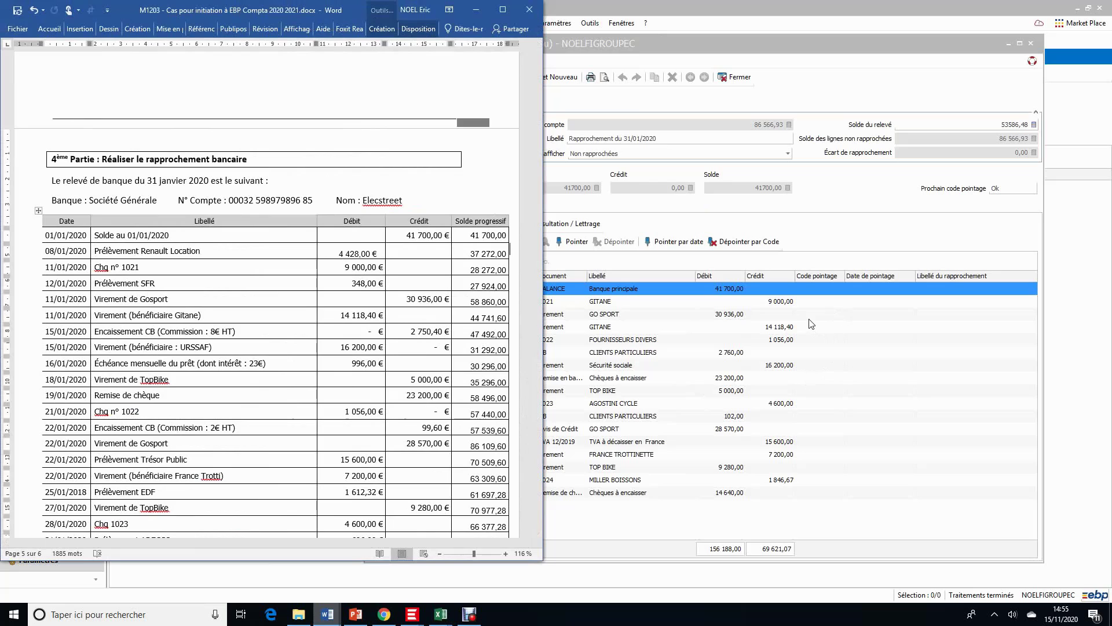
{"action": "left_click_drag", "start_coordinate": [809, 39], "coordinate": [903, 17]}
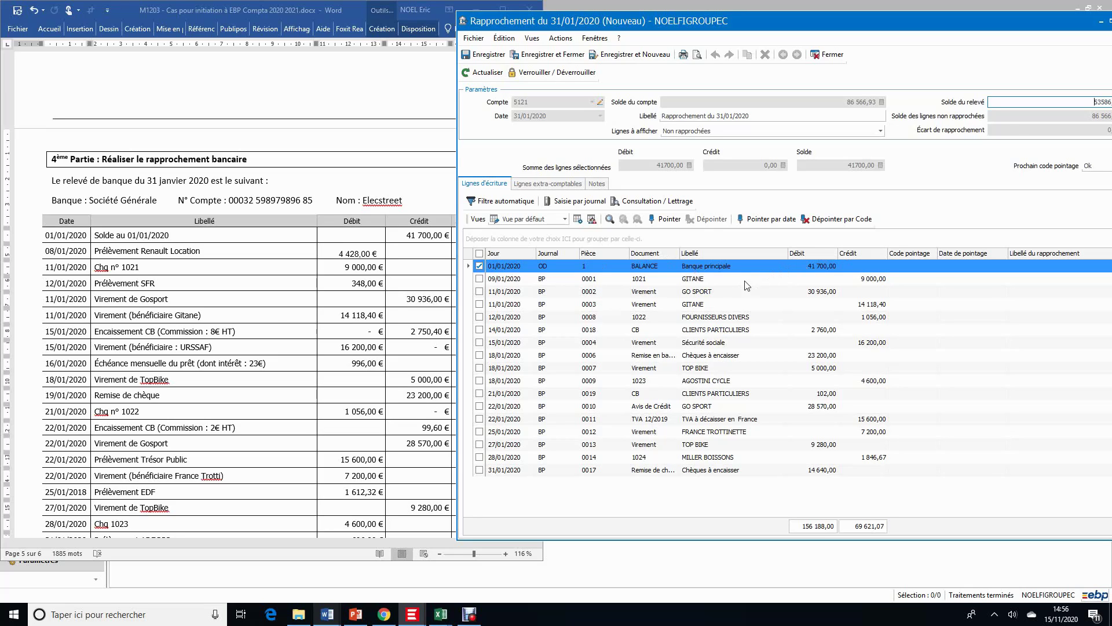
Step: Mark the GITANE cheque 1021 entry of 9 000,00 as reconciled and set the displayed lines to Toutes
{"action": "left_click", "coordinate": [717, 279]}
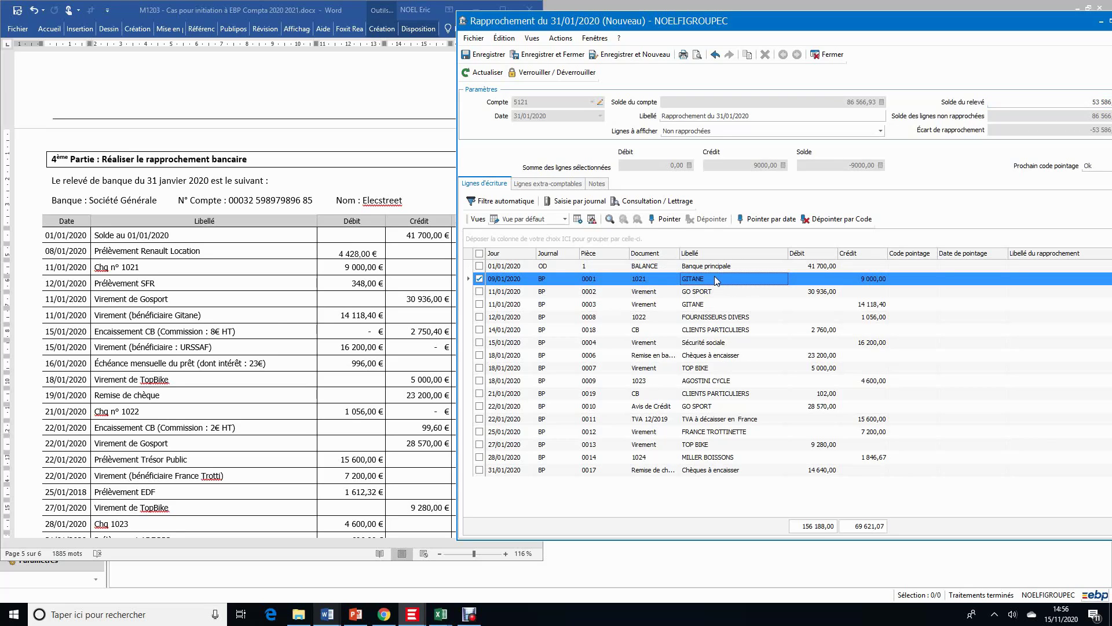
{"action": "double_click", "coordinate": [714, 277]}
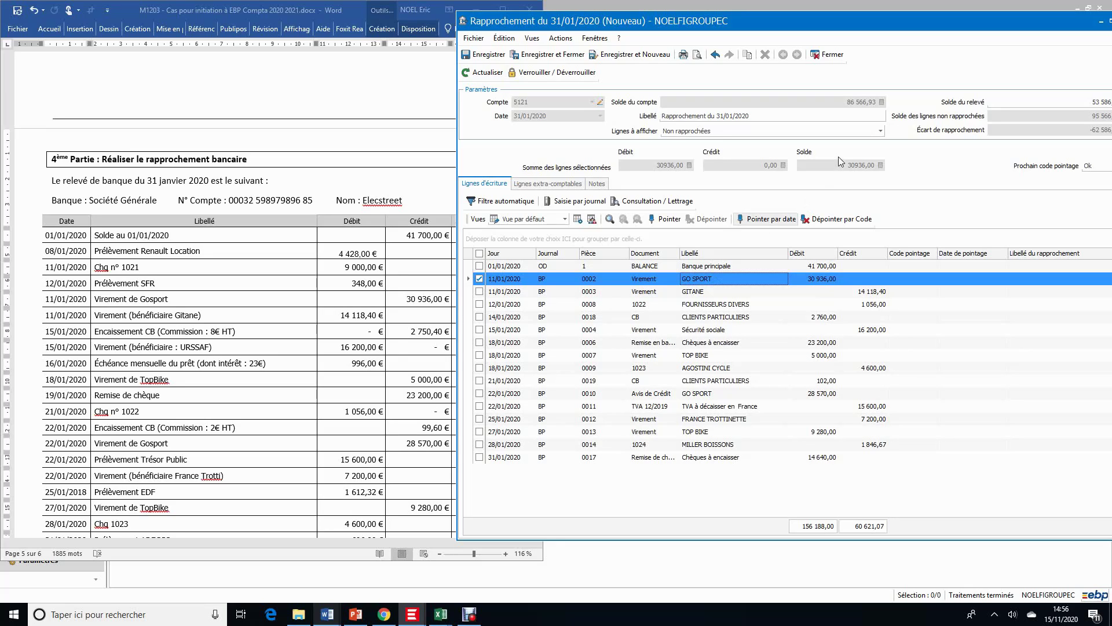
{"action": "left_click", "coordinate": [879, 132]}
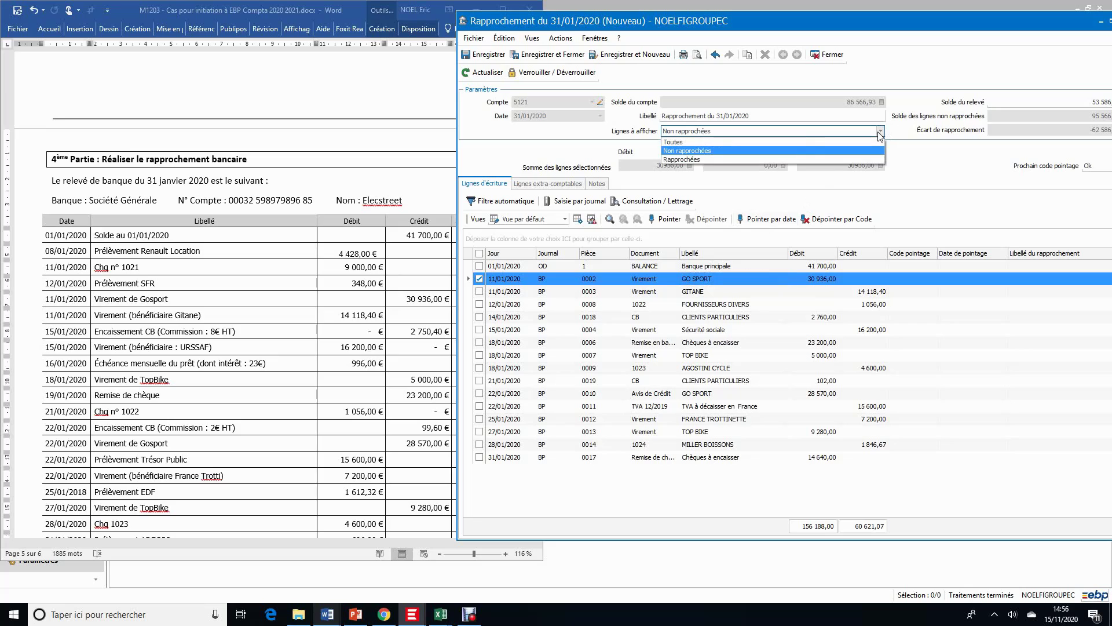
{"action": "left_click", "coordinate": [867, 142]}
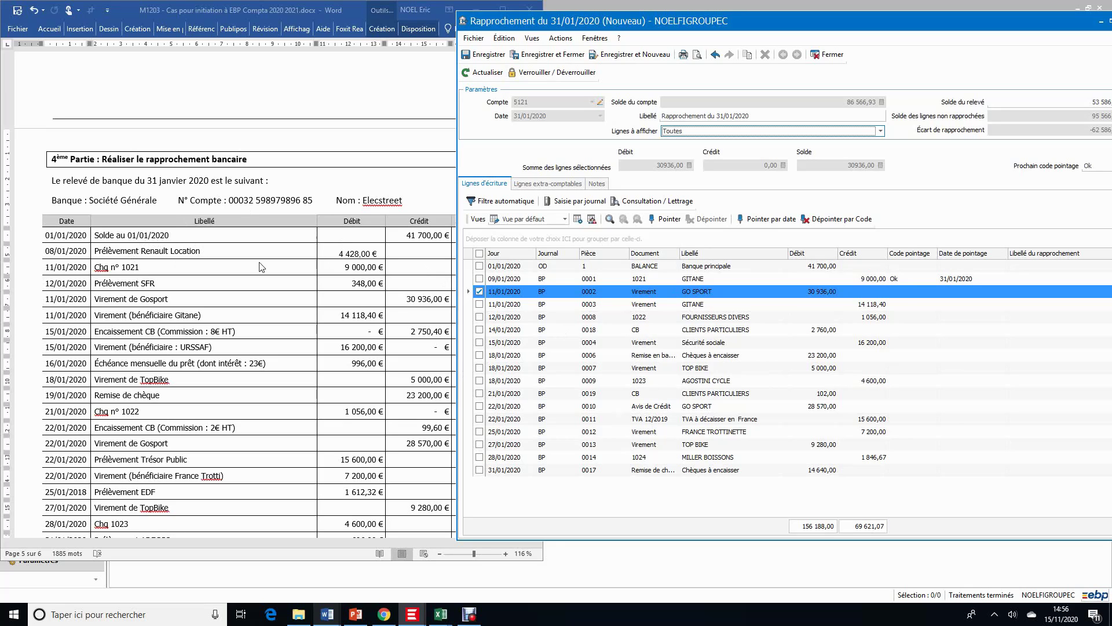
Step: Highlight the 08/01/2020 Prélèvement Renault Location row of the bank statement in yellow in Word
{"action": "left_click", "coordinate": [307, 256]}
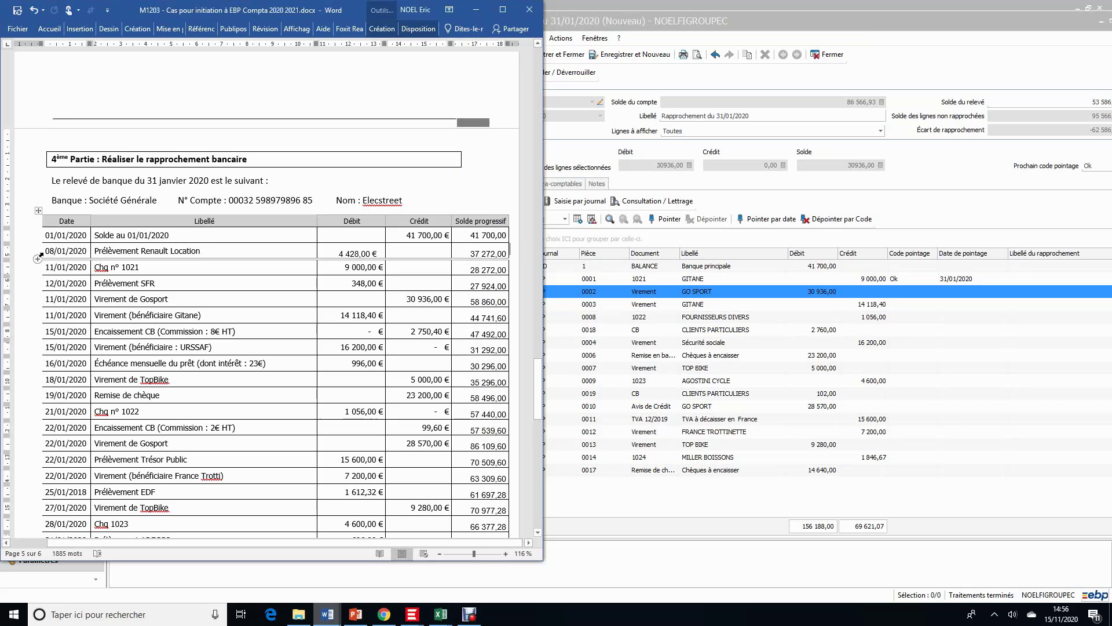
{"action": "left_click_drag", "start_coordinate": [47, 251], "coordinate": [486, 253]}
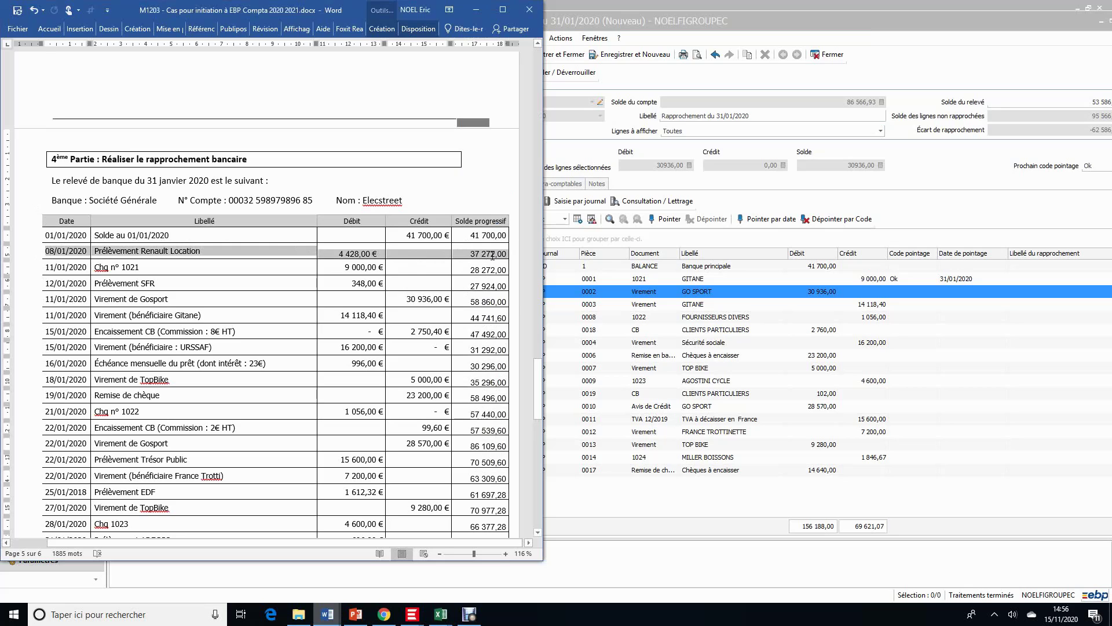
{"action": "left_click", "coordinate": [50, 29]}
{"action": "left_click", "coordinate": [172, 69]}
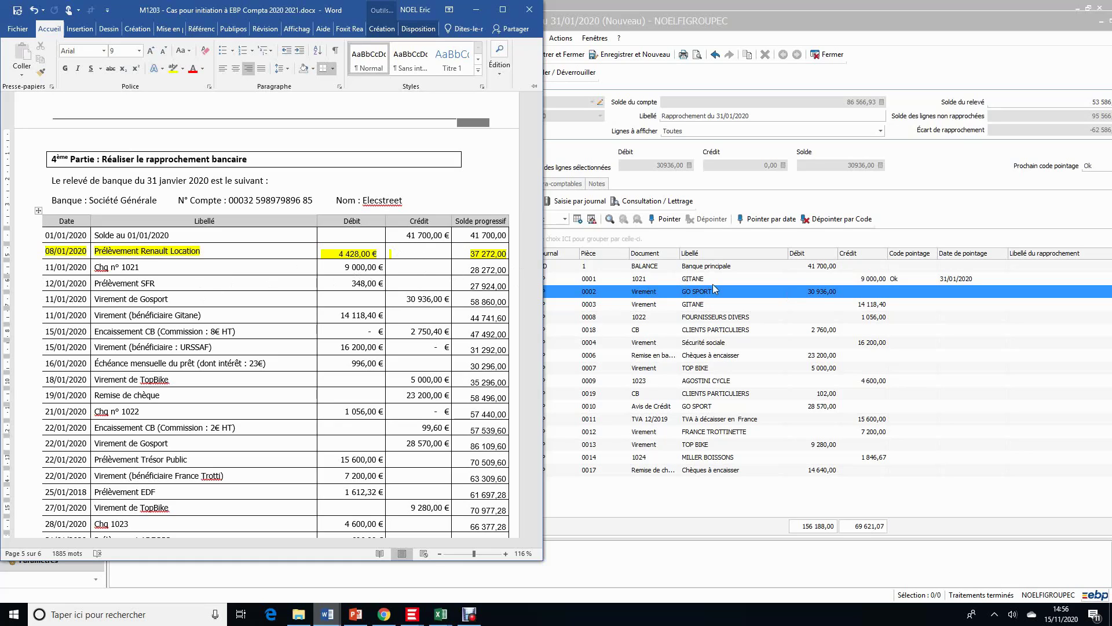
Step: Check the GITANE transfer of 14 118,40 against the bank statement and mark its entry as reconciled
{"action": "left_click", "coordinate": [673, 307]}
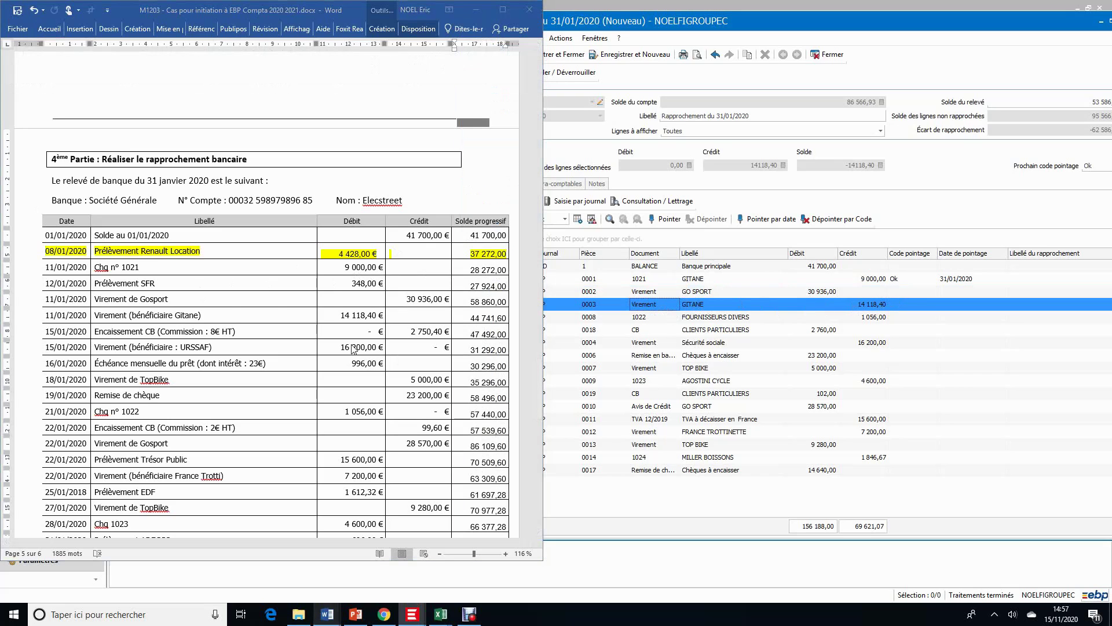
{"action": "left_click", "coordinate": [232, 314]}
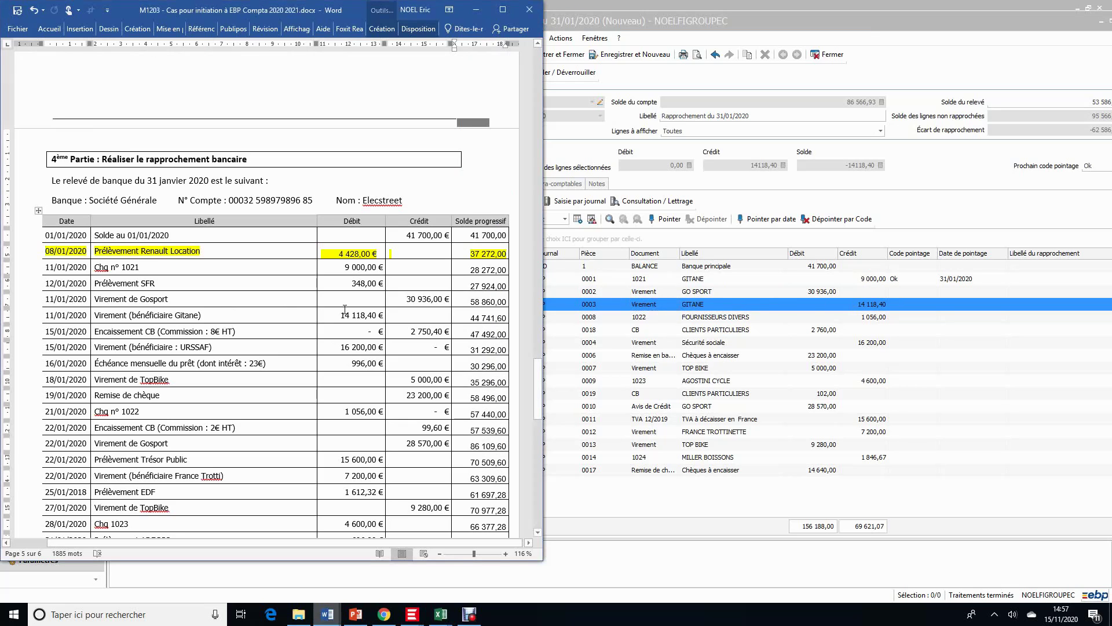
{"action": "left_click", "coordinate": [760, 303]}
{"action": "left_click", "coordinate": [760, 303]}
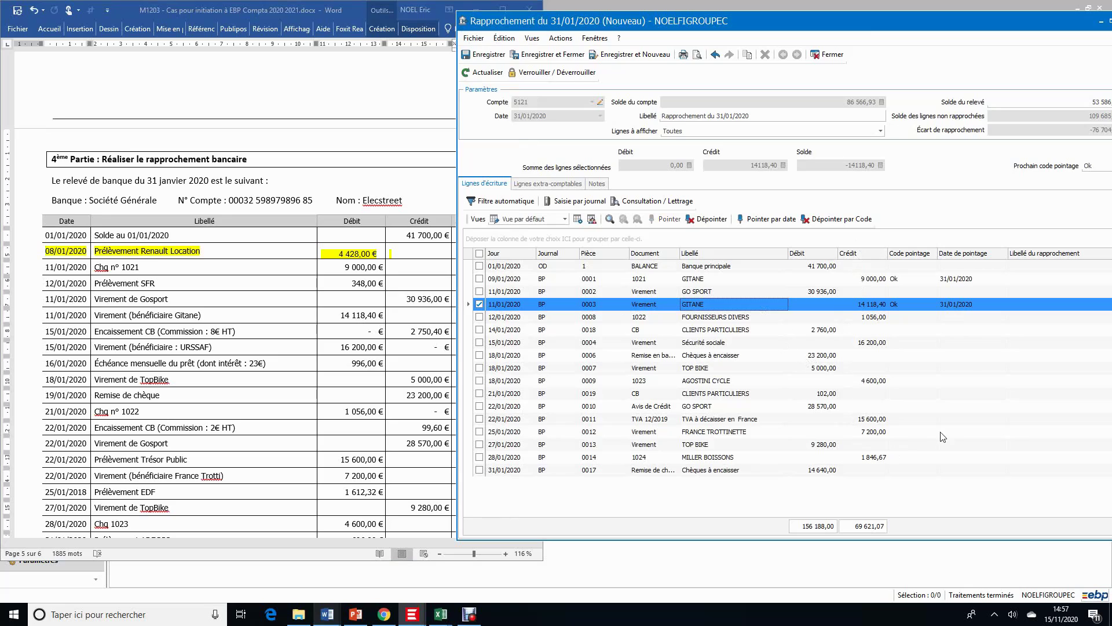
Step: Highlight the 12/01/2020 Prélèvement SFR row of the bank statement in yellow in Word
{"action": "left_click", "coordinate": [123, 302]}
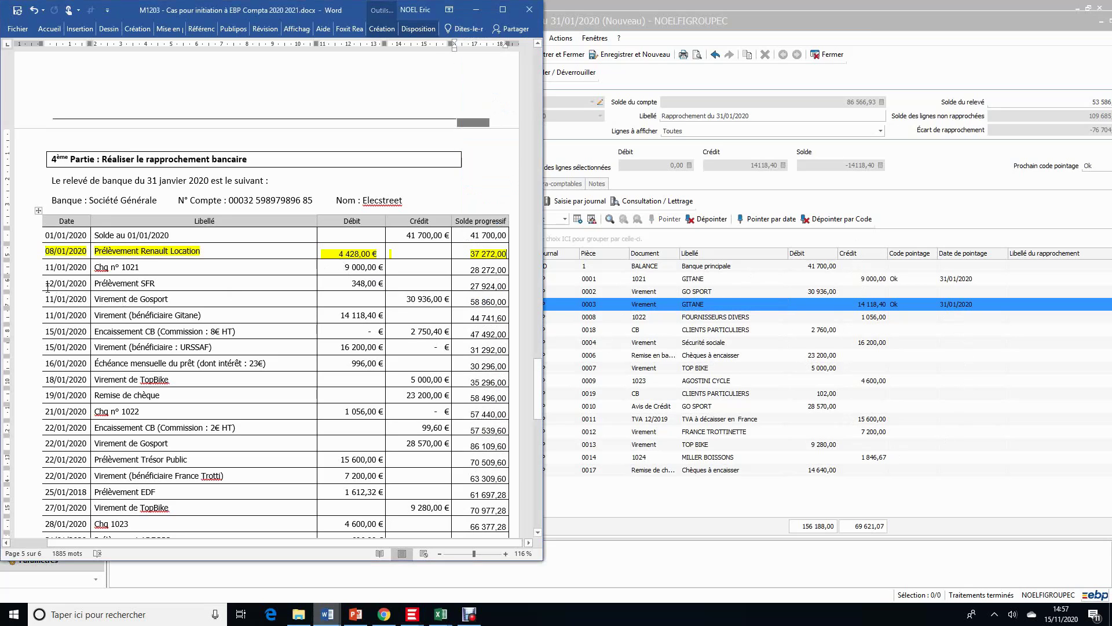
{"action": "left_click_drag", "start_coordinate": [49, 283], "coordinate": [481, 284]}
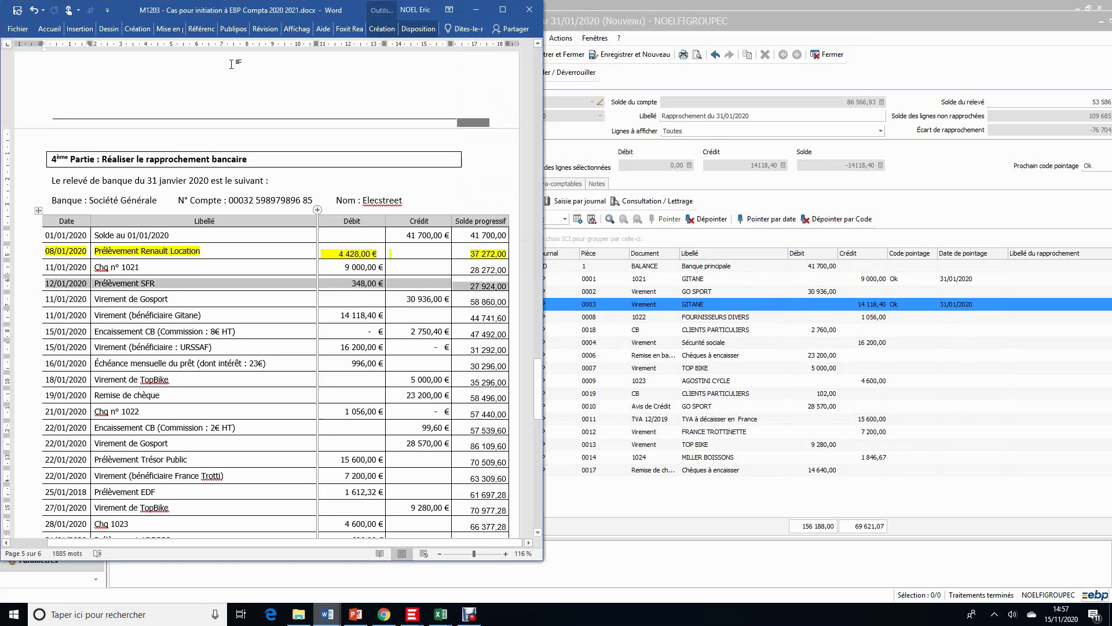
{"action": "left_click", "coordinate": [49, 30]}
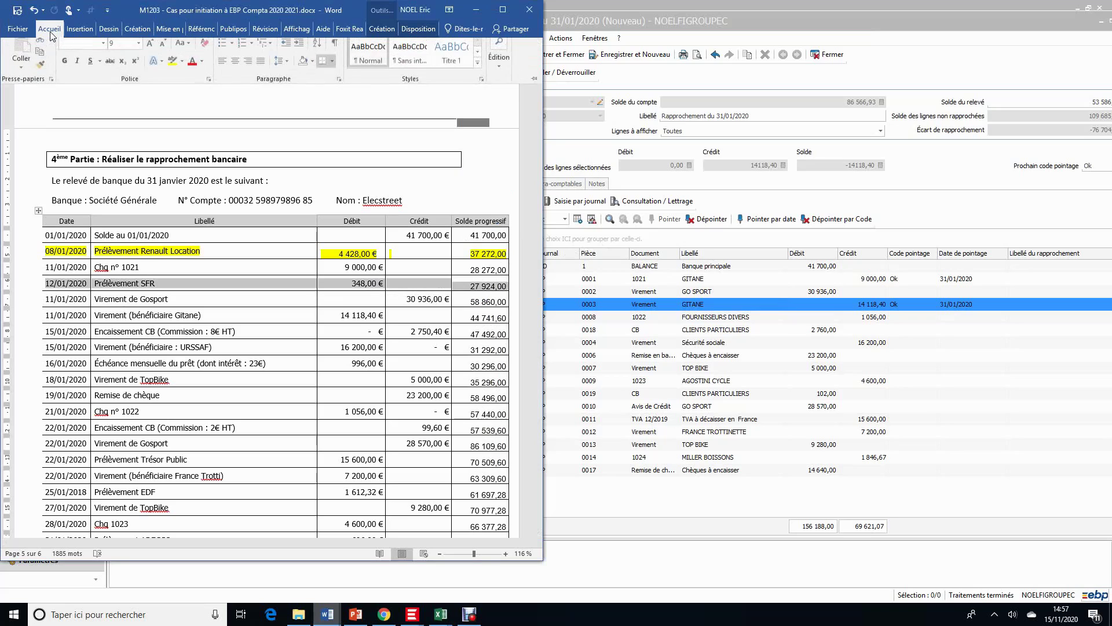
{"action": "left_click", "coordinate": [172, 68]}
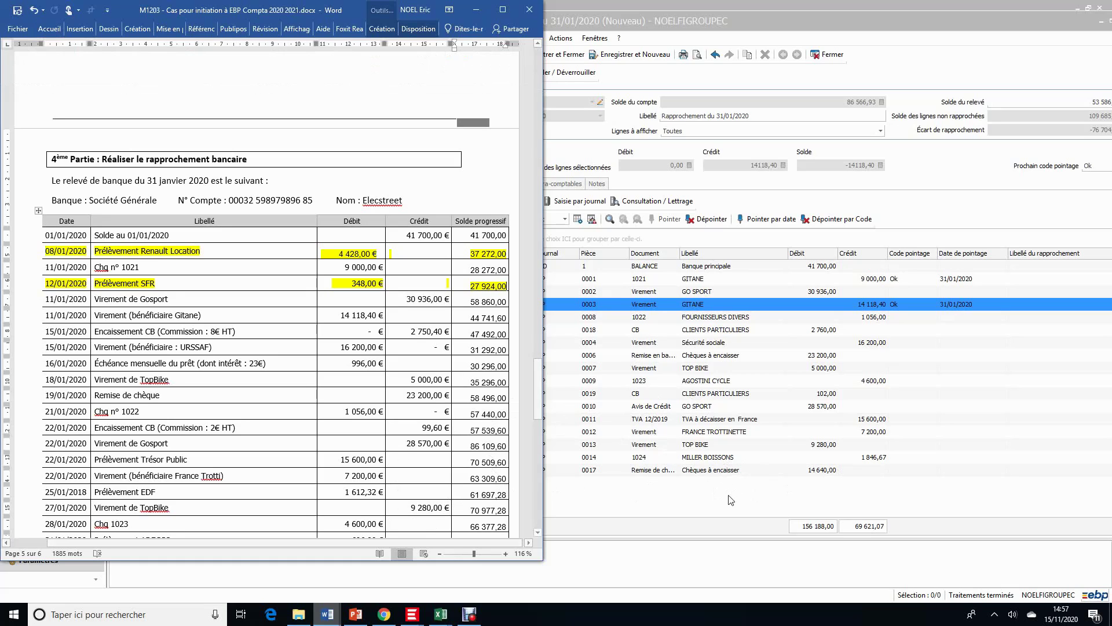
Step: Look for the 31/01/2020 cheque deposit of 14 640,00 in the bank statement down to its last rows
{"action": "left_click", "coordinate": [702, 470]}
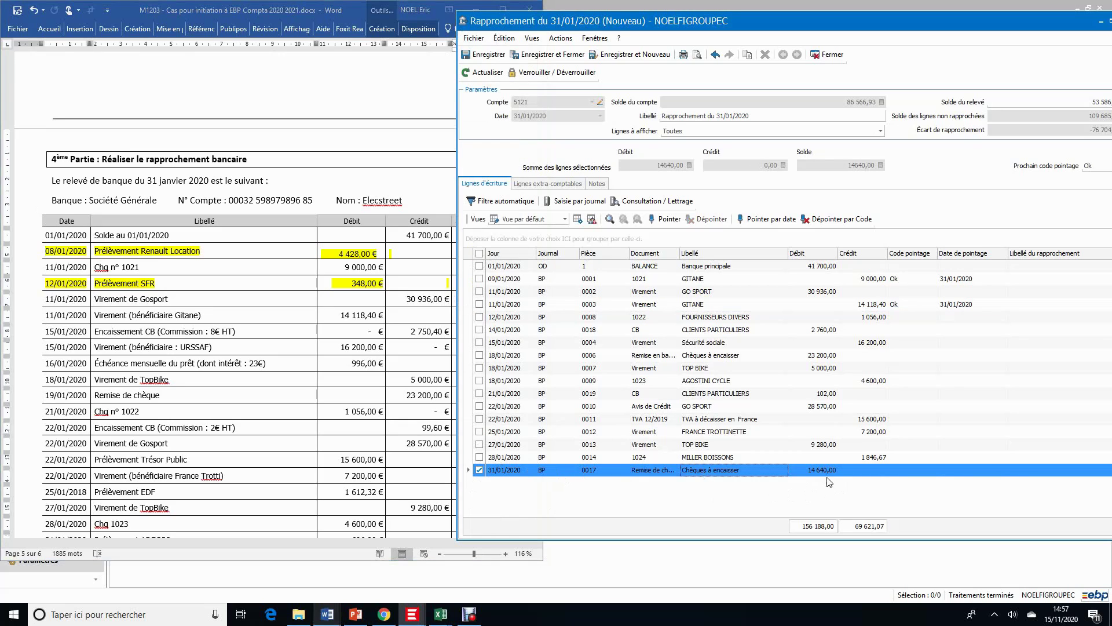
{"action": "left_click", "coordinate": [353, 487]}
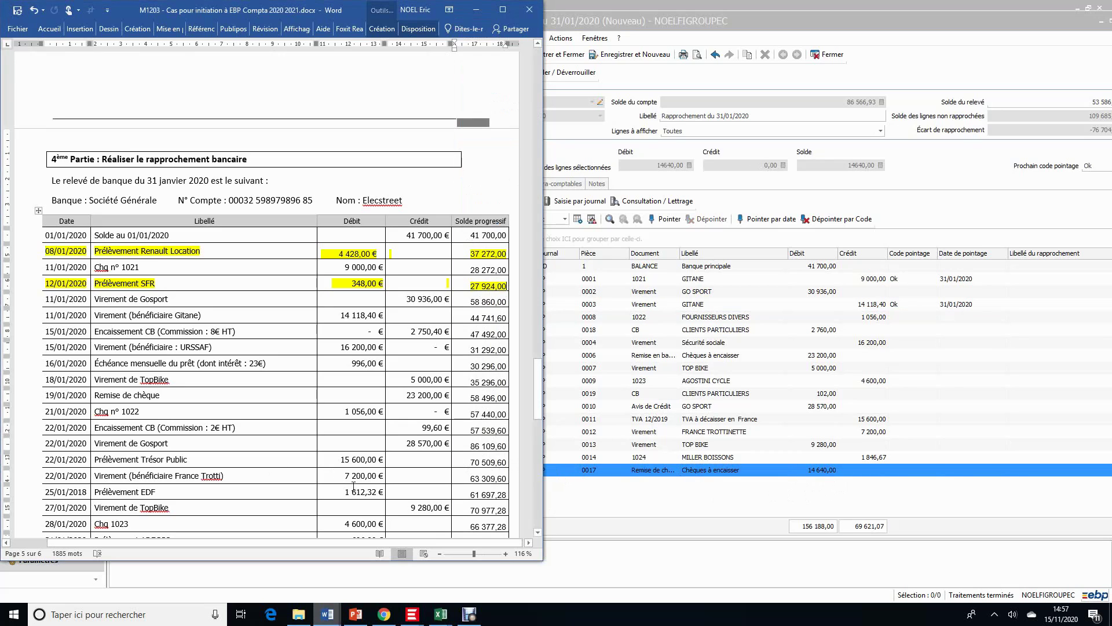
{"action": "left_click", "coordinate": [536, 534]}
{"action": "left_click", "coordinate": [537, 534]}
{"action": "left_click", "coordinate": [537, 534]}
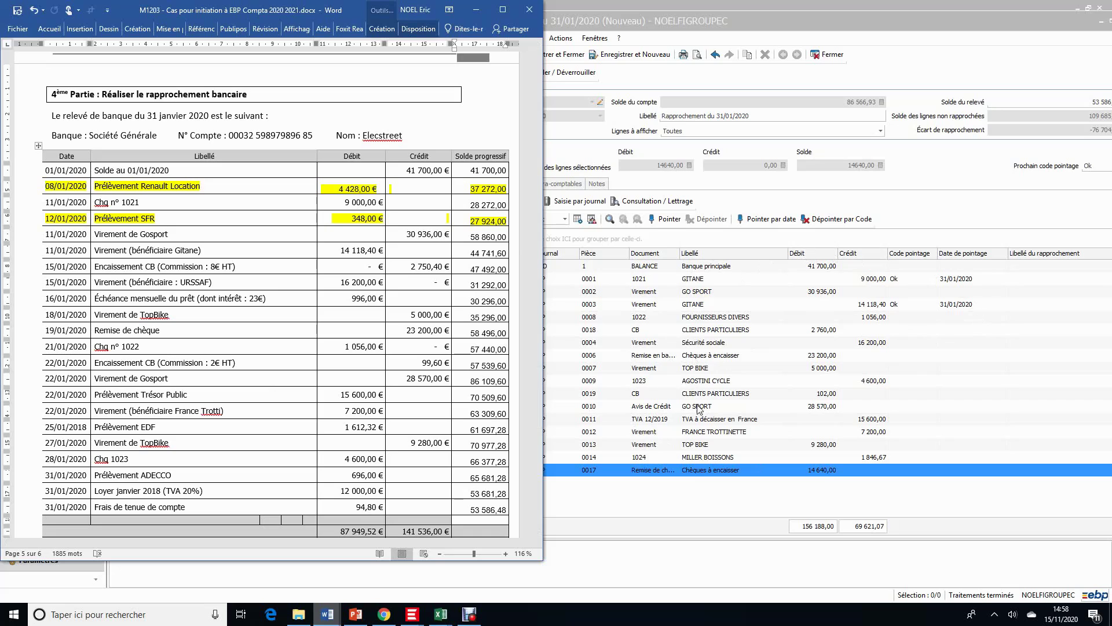
Step: Select the GITANE cheque 1021 entry and reposition the reconciliation window beside the bank statement so its balance fields are fully on screen
{"action": "left_click", "coordinate": [808, 278]}
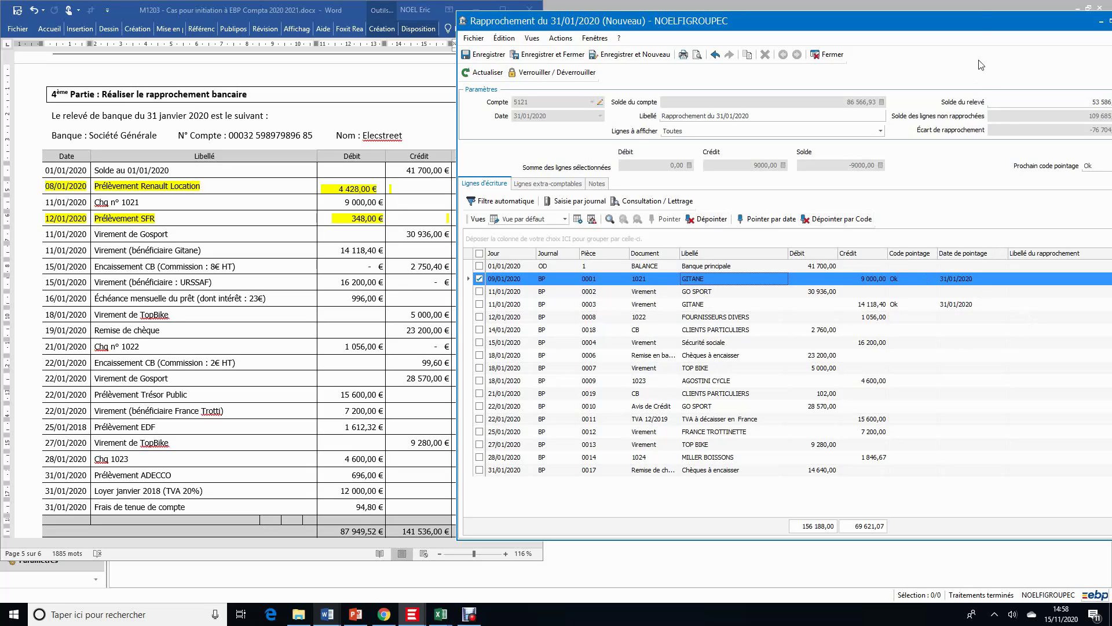
{"action": "left_click_drag", "start_coordinate": [972, 20], "coordinate": [912, 22]}
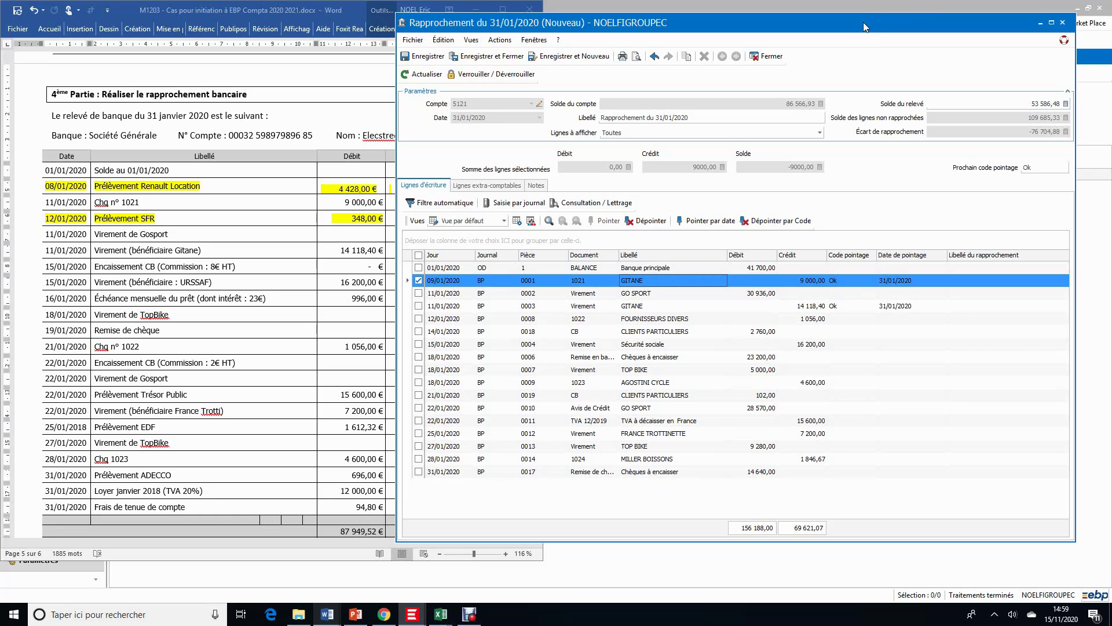
{"action": "left_click_drag", "start_coordinate": [863, 22], "coordinate": [902, 12]}
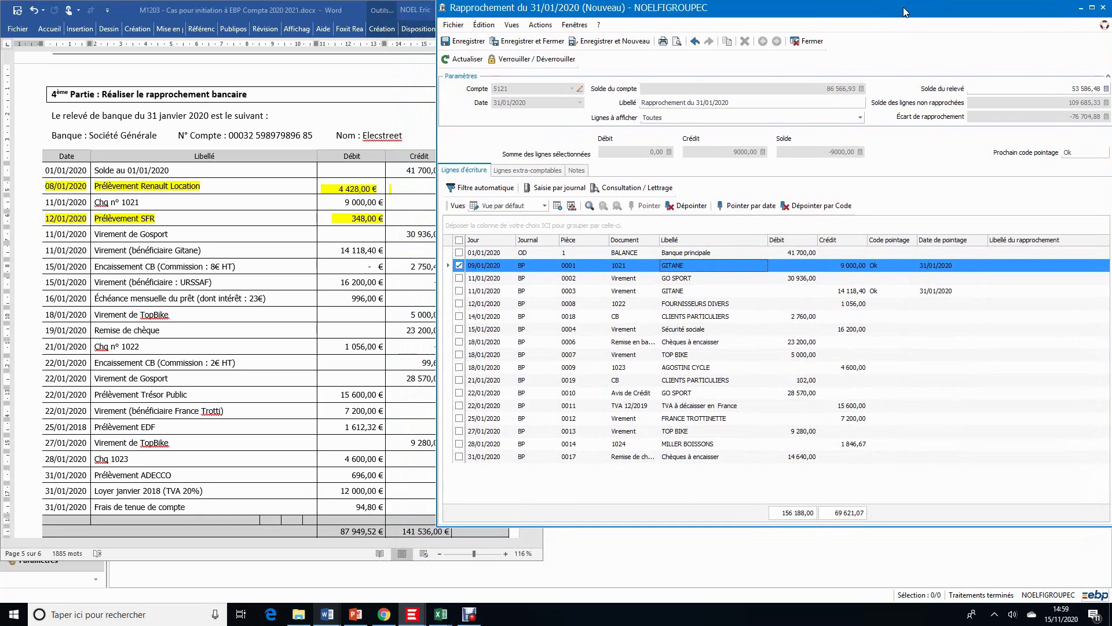